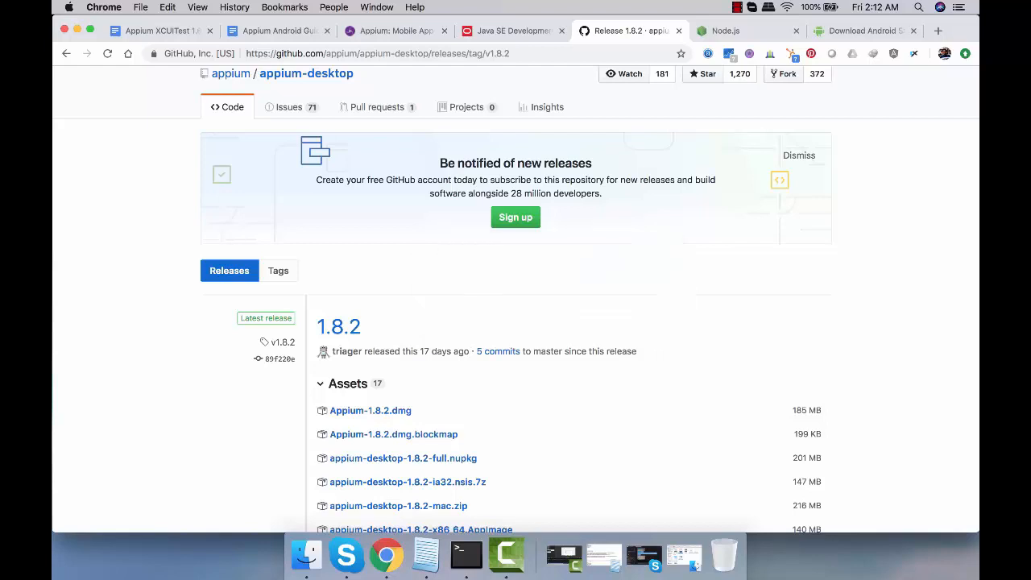
Install Appium 1.8.2 into the Applications folder and launch it from there, allowing the downloaded app to open
left_click_drag(392, 161, 572, 161)
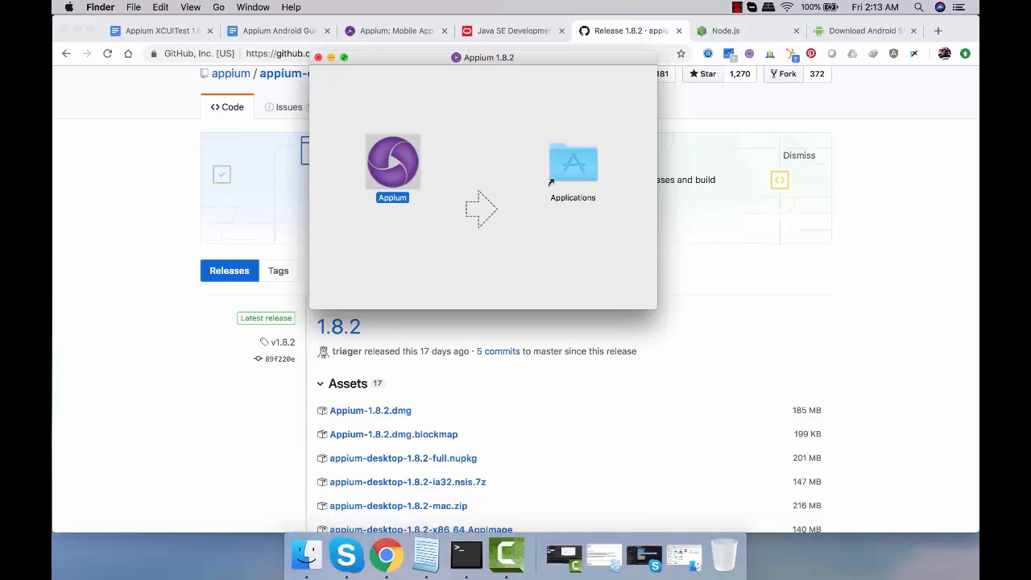
left_click(318, 57)
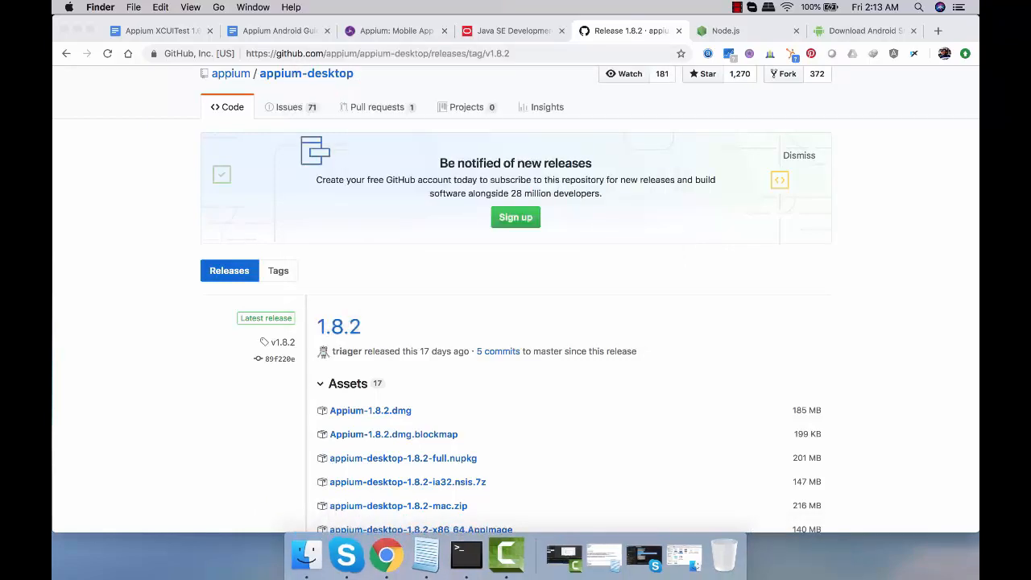
left_click(306, 554)
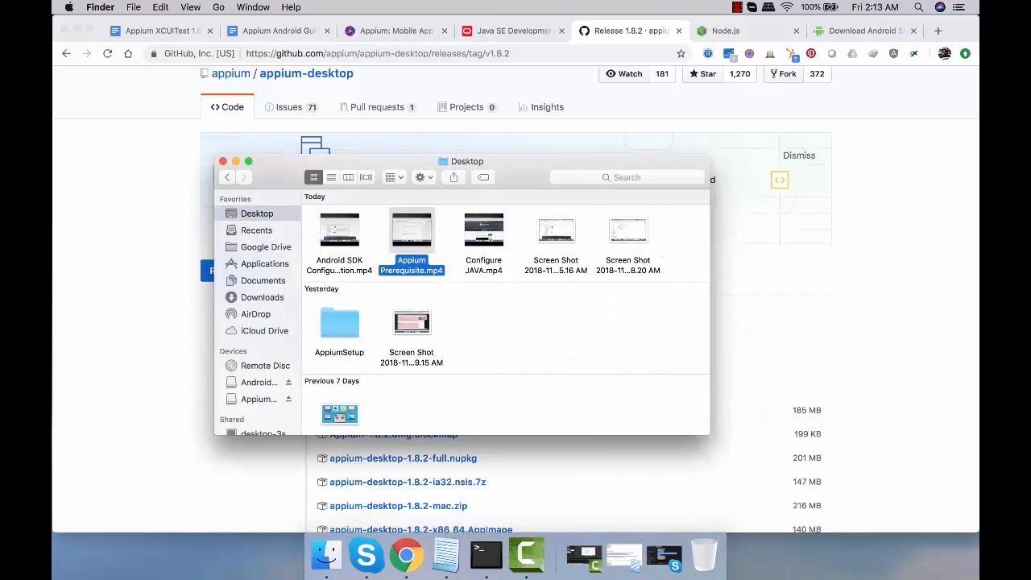
left_click(264, 264)
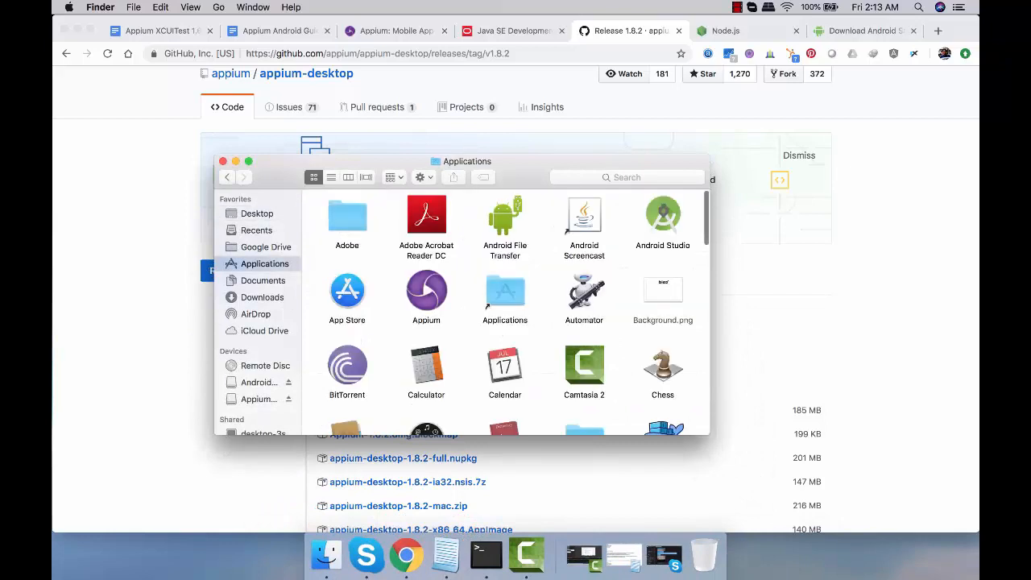
double_click(426, 291)
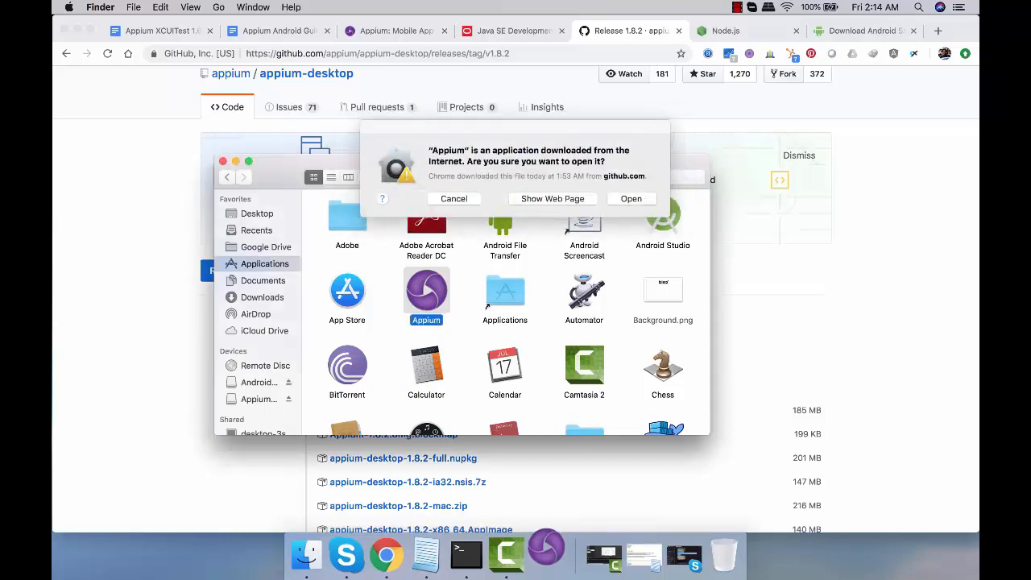
left_click(632, 199)
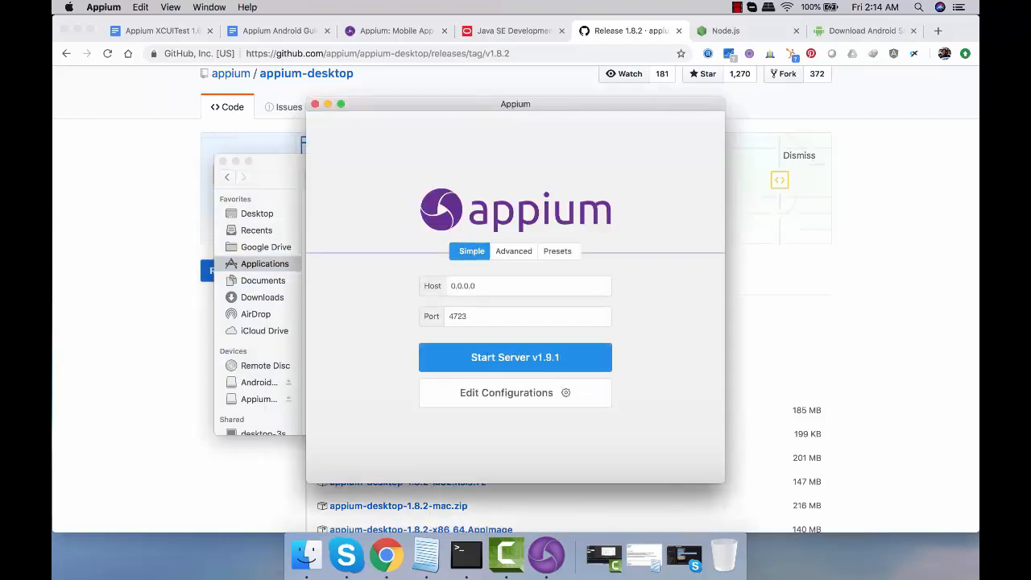
left_click_drag(516, 104, 424, 79)
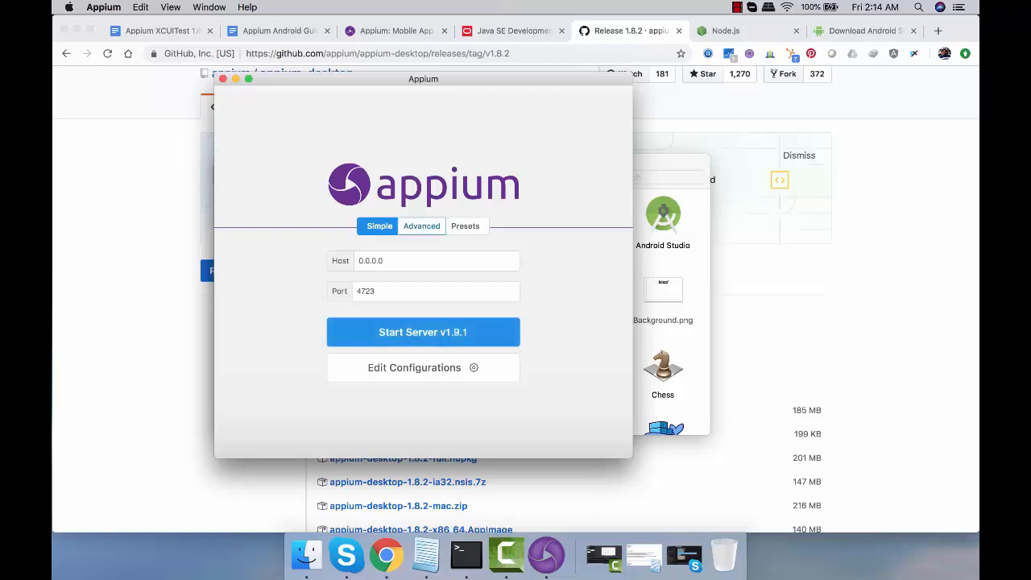
Review the Advanced and Presets server settings in Appium and return to the Simple settings
left_click(421, 226)
scroll(418, 271, "down", 5)
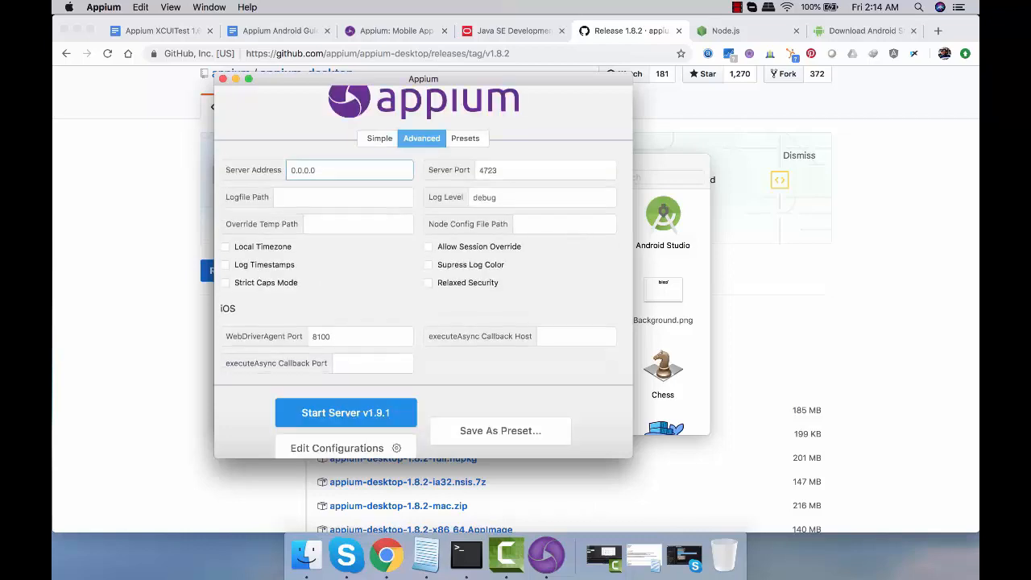
scroll(418, 272, "up", 5)
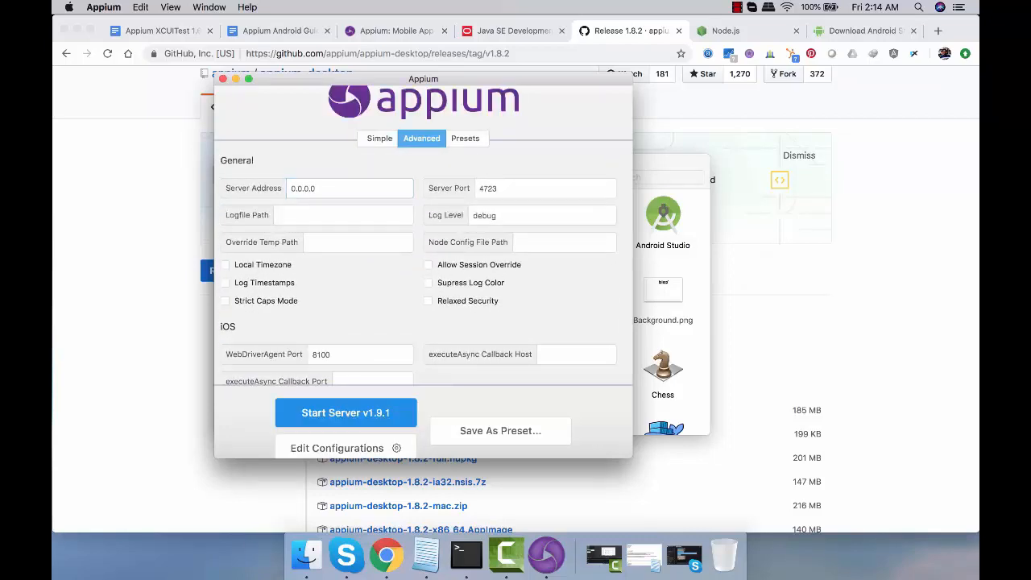
left_click(464, 138)
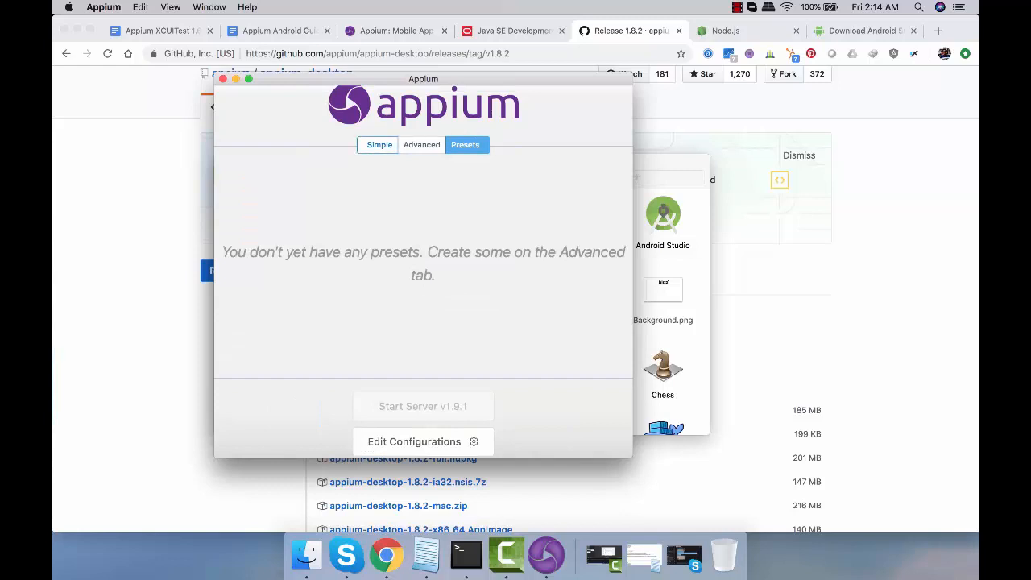
left_click(380, 145)
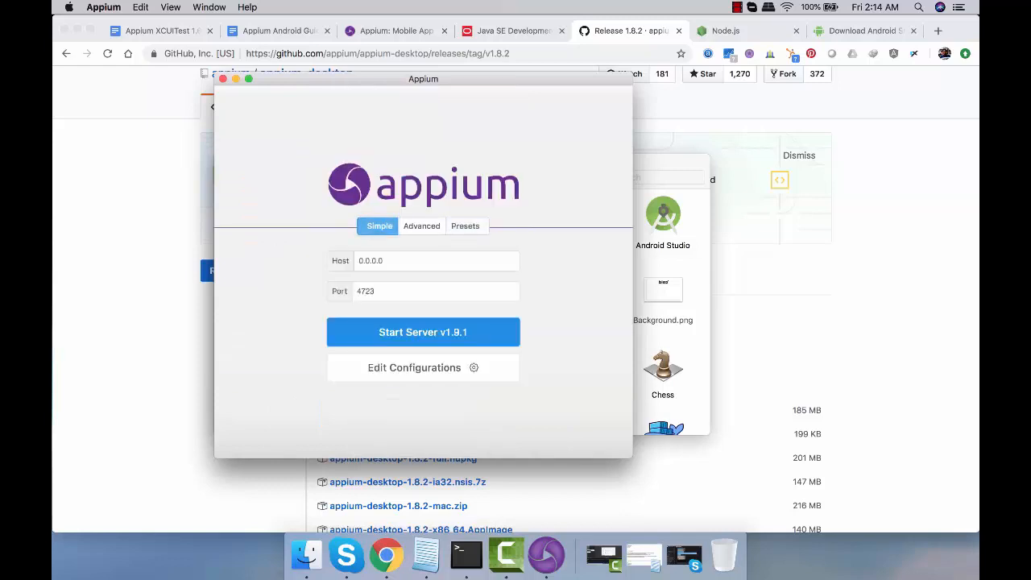
Start the Appium server with host 0.0.0.0 and port 4723 and stop it again
left_click(423, 332)
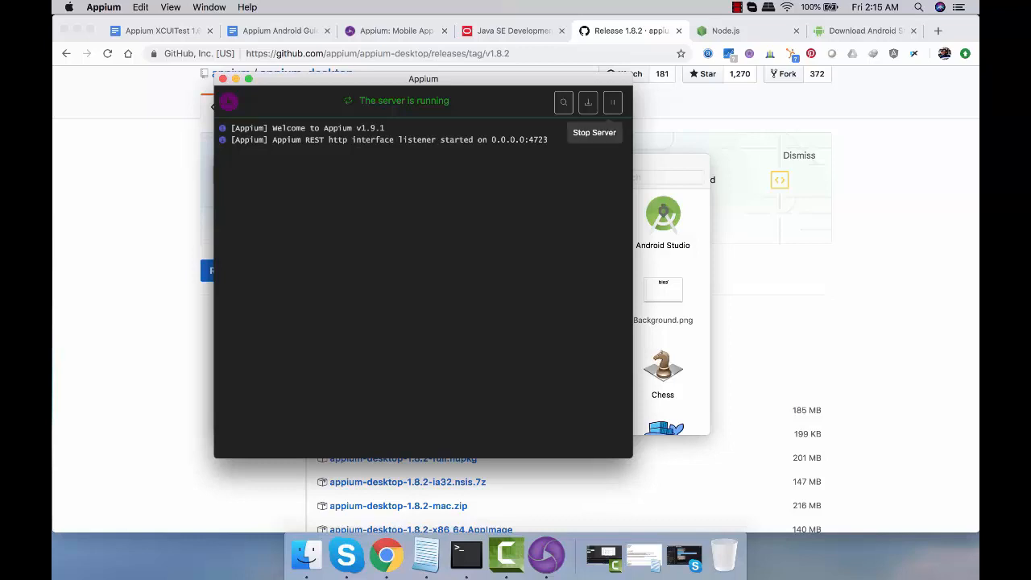
left_click(613, 102)
left_click(612, 102)
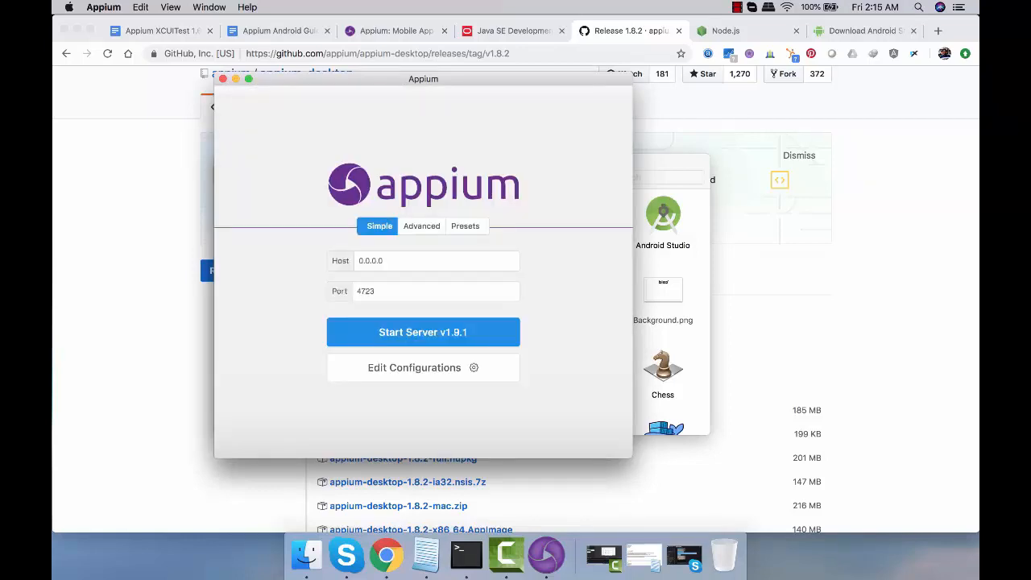
Check Appium for updates and dismiss the result message
left_click(103, 8)
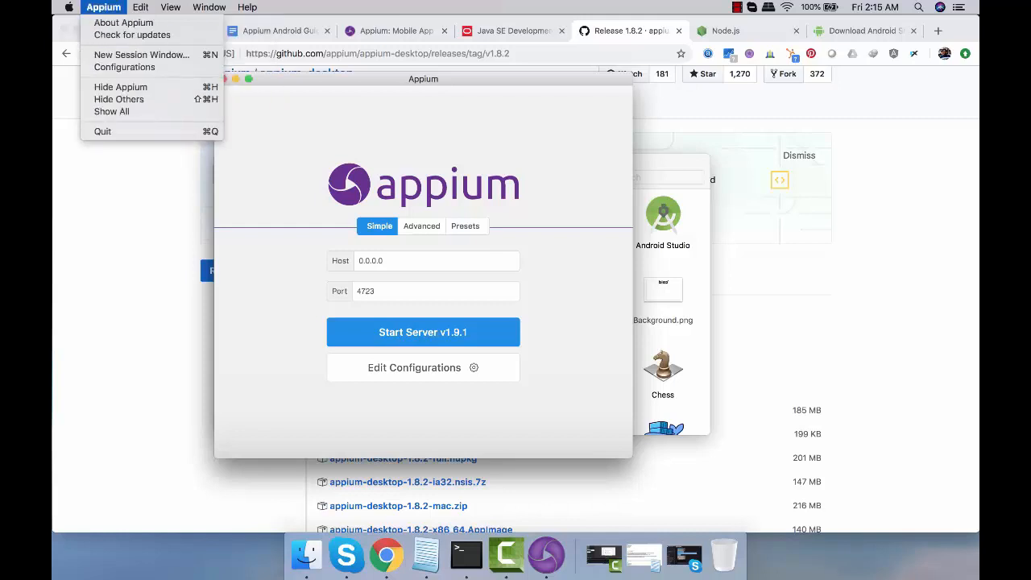
left_click(132, 34)
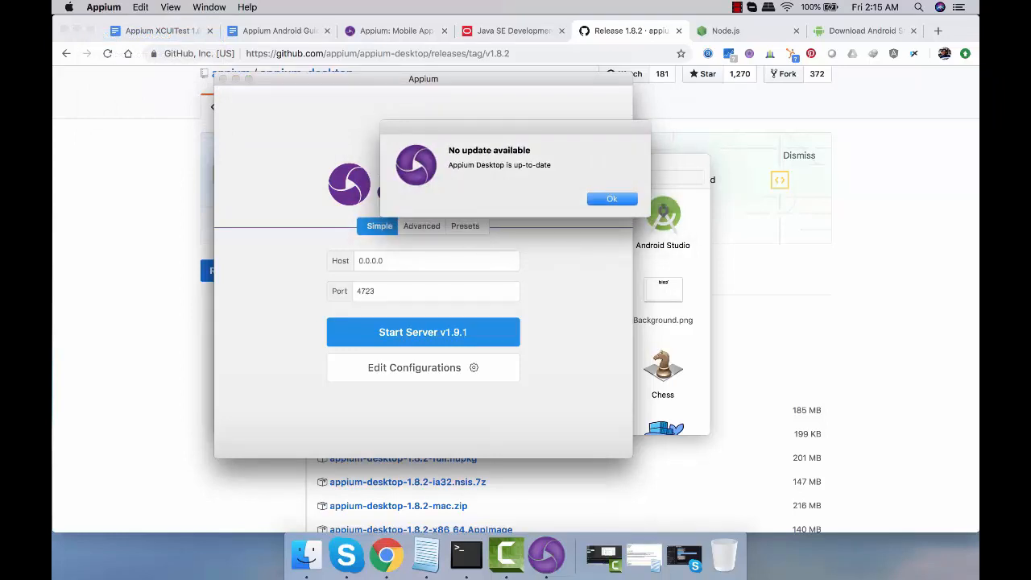
key("Return")
left_click(209, 7)
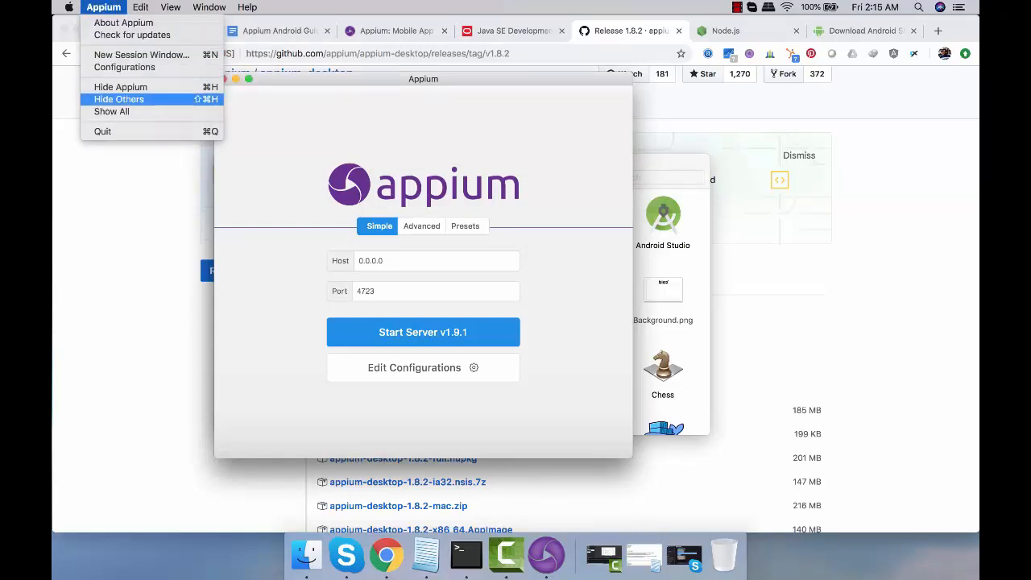
key("Escape")
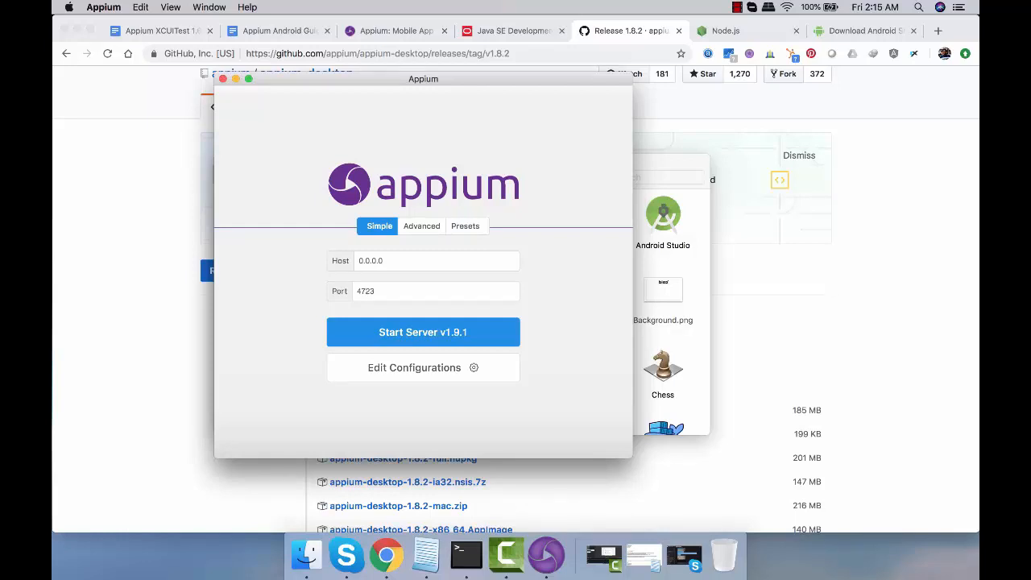
Switch to the appium.io page in Chrome and copy the command npm install -g appium from the setup section
left_click(396, 31)
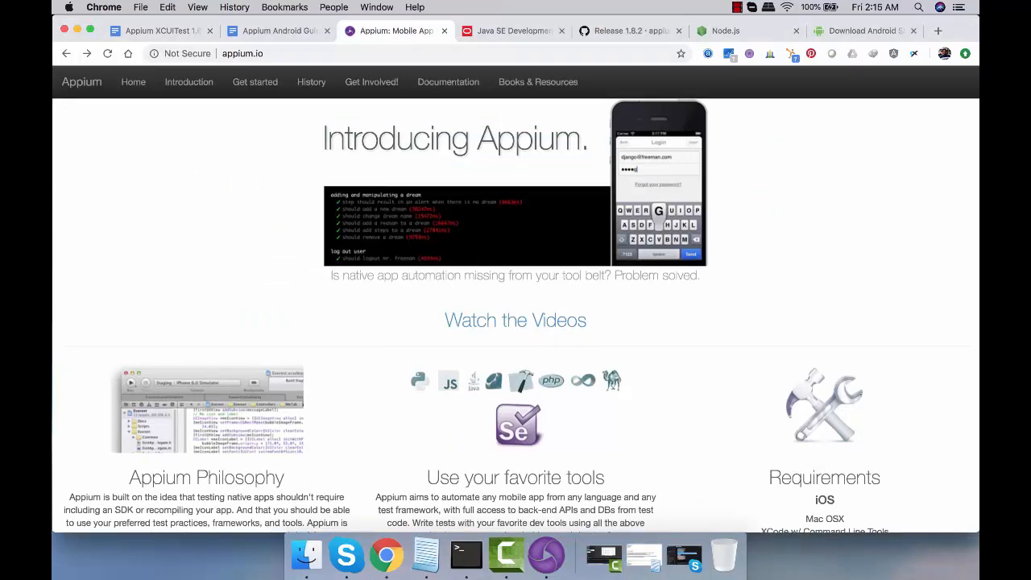
scroll(358, 242, "up", 3)
scroll(358, 242, "down", 5)
scroll(359, 242, "down", 6)
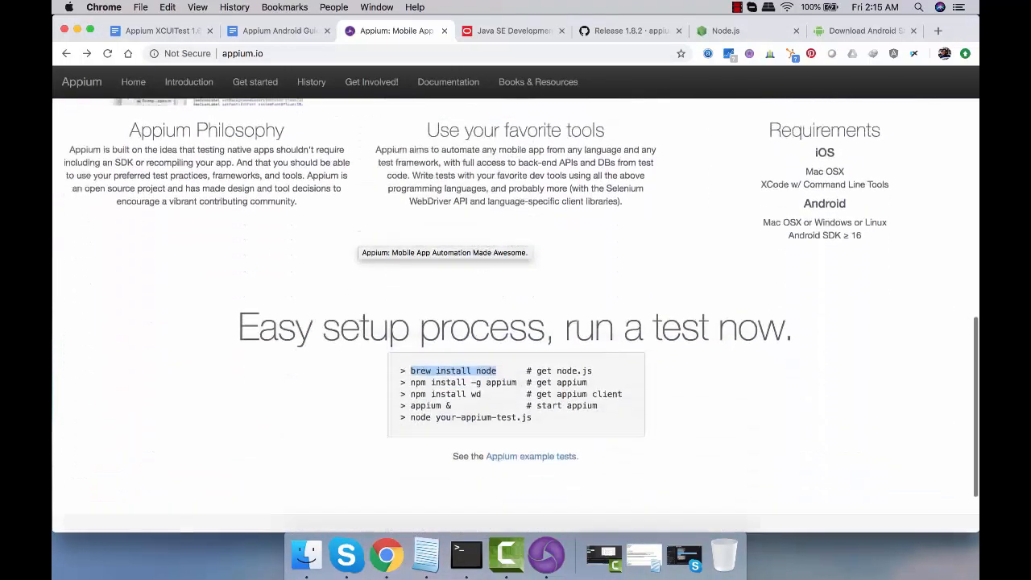
left_click(359, 242)
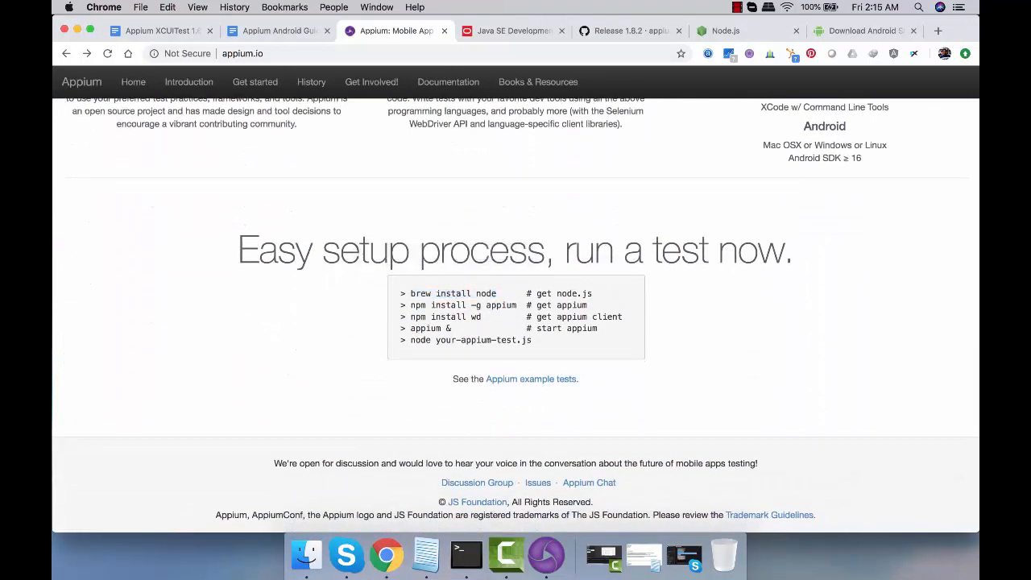
left_click_drag(410, 304, 516, 304)
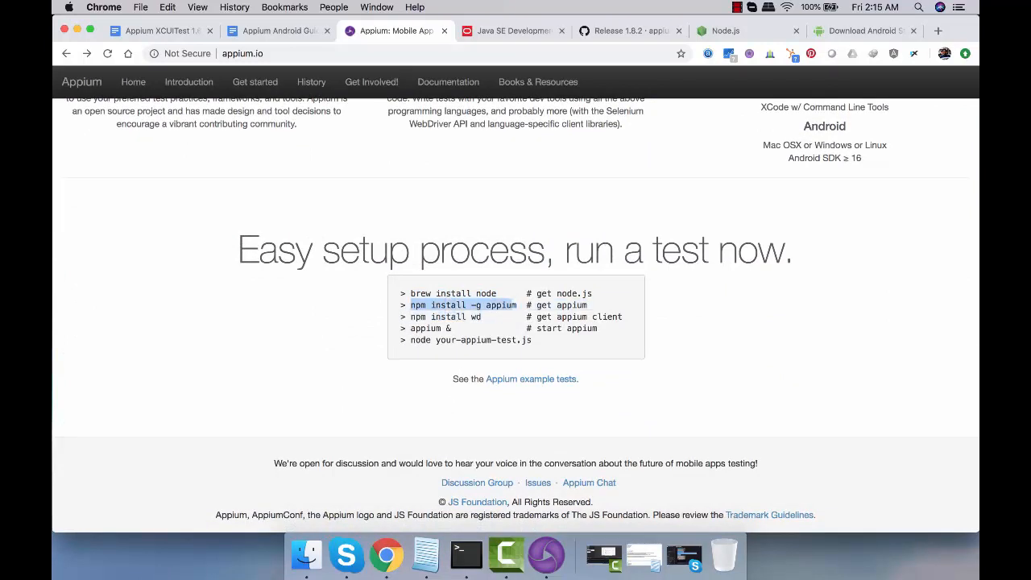
left_click(517, 305)
left_click_drag(517, 305, 410, 304)
key("cmd+c")
Switch to Terminal and run the copied command npm install -g appium
left_click(466, 555)
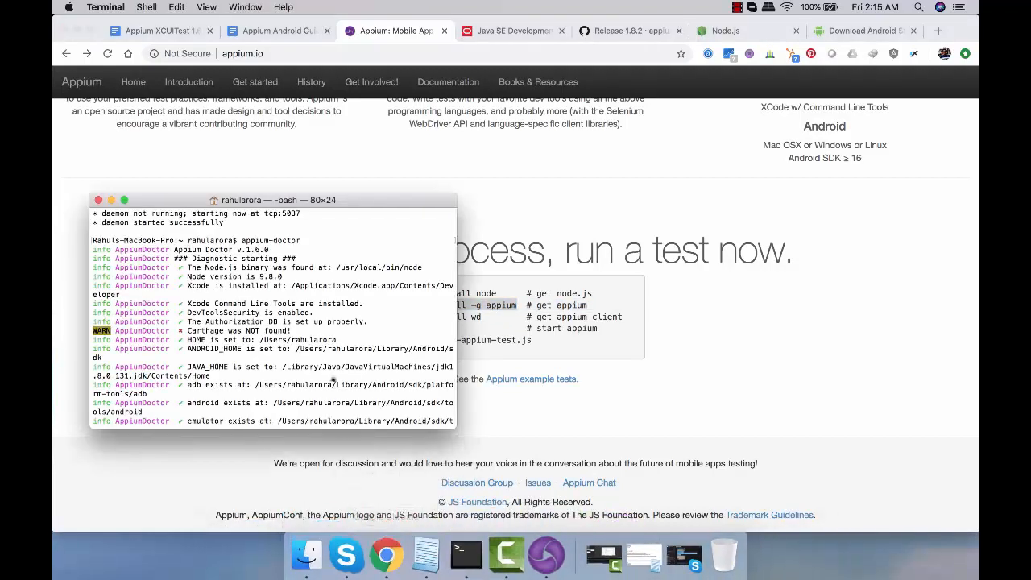
scroll(332, 379, "down", 5)
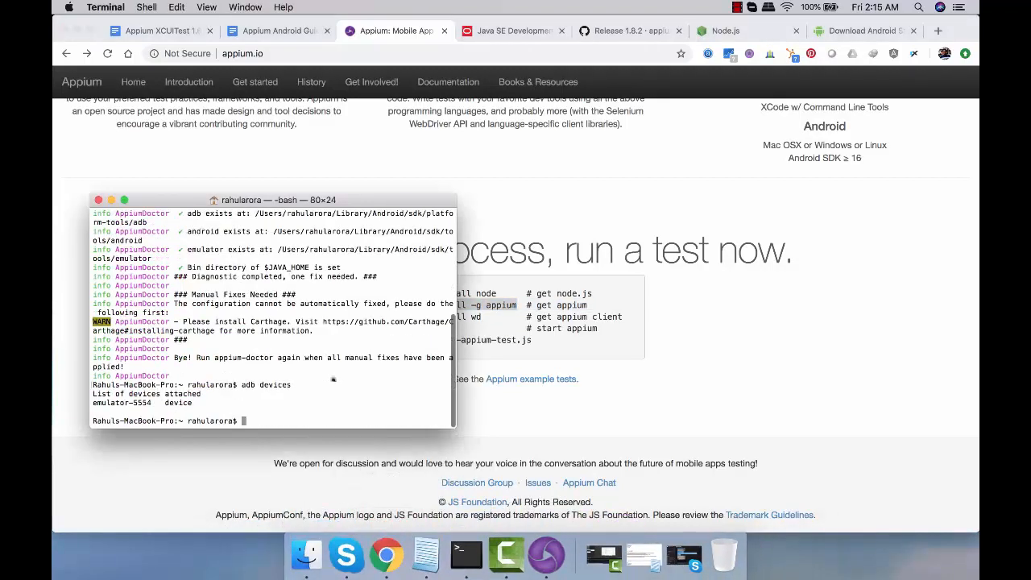
right_click(288, 409)
left_click(314, 432)
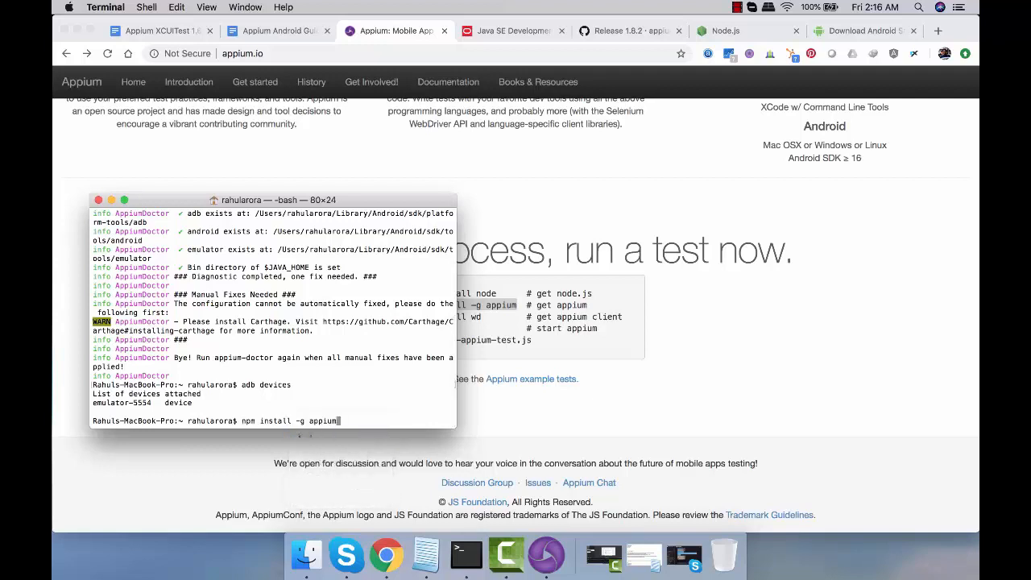
key("Return")
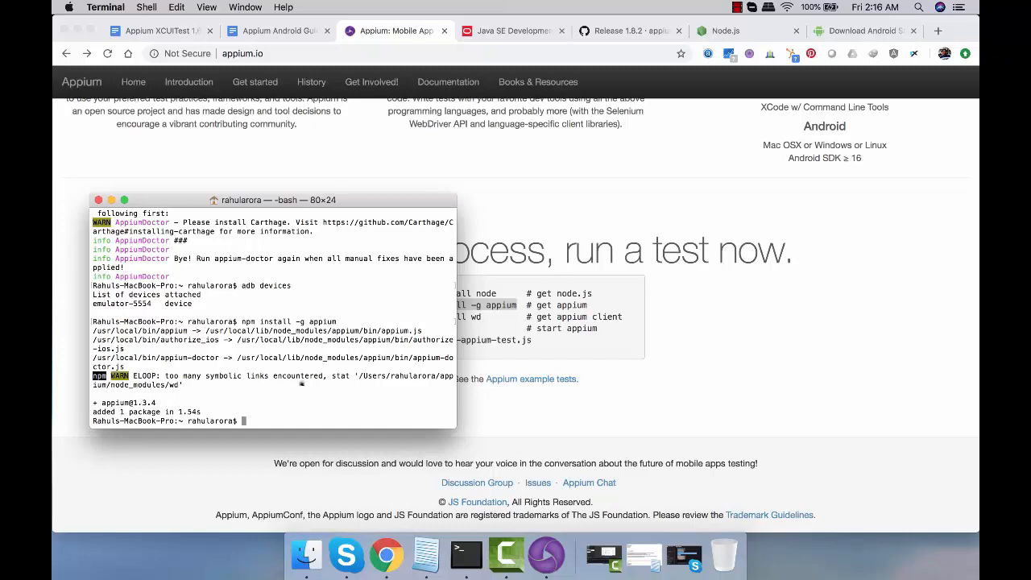
Query the installed Appium version with appium --version
type("appium --version")
key("Return")
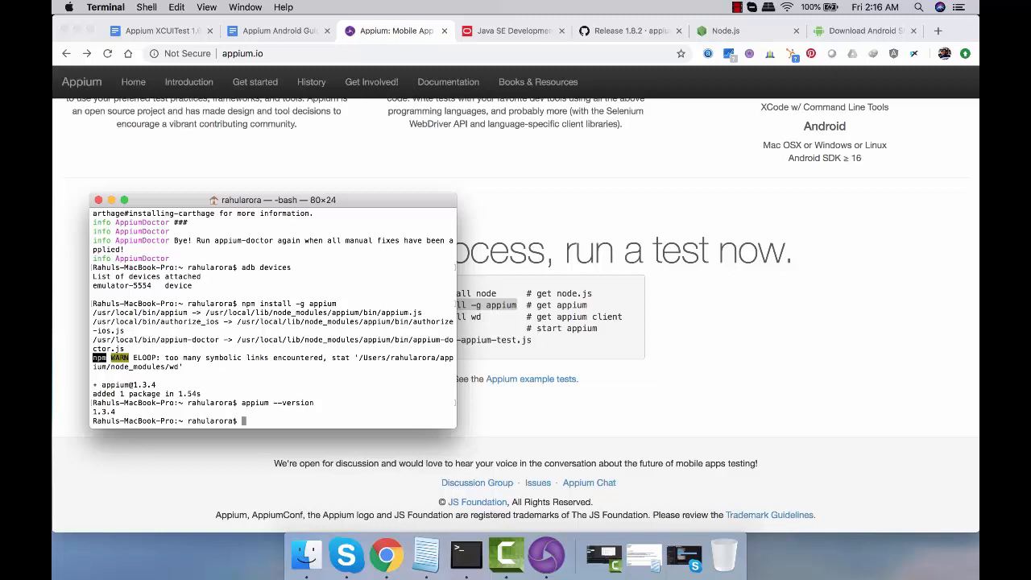
type("npm uninstall -g appium@1.3.4")
key("Return")
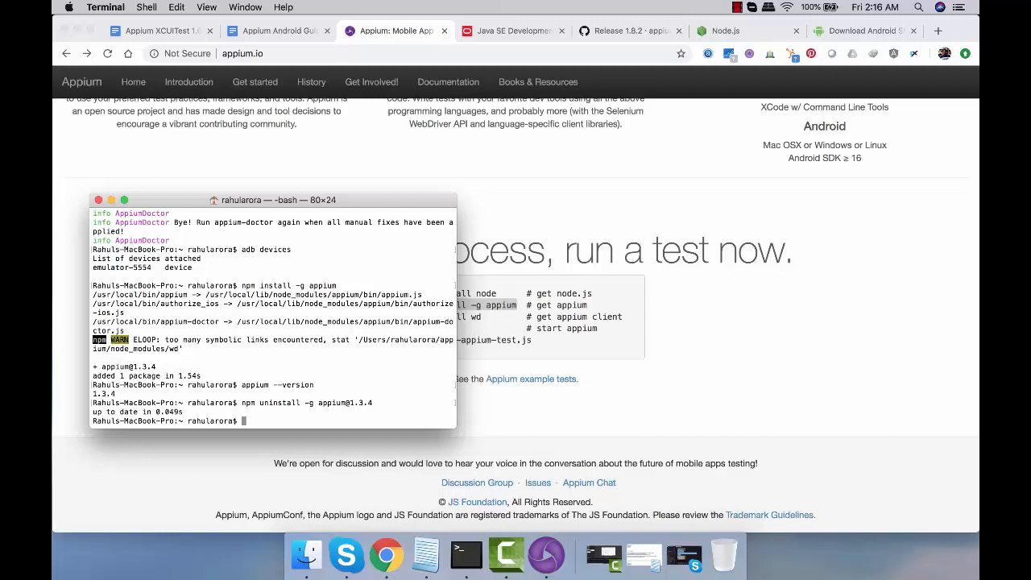
type("npm install -g appium@1.9.1")
key("Return")
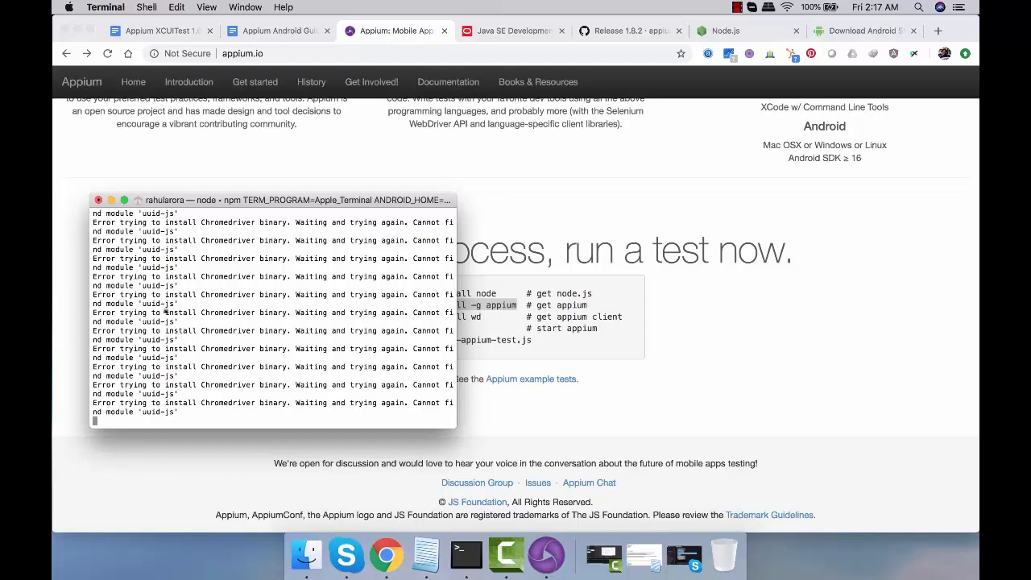
Examine the output of the Appium 1.9.1 installation, including its Chromedriver messages
scroll(165, 311, "up", 5)
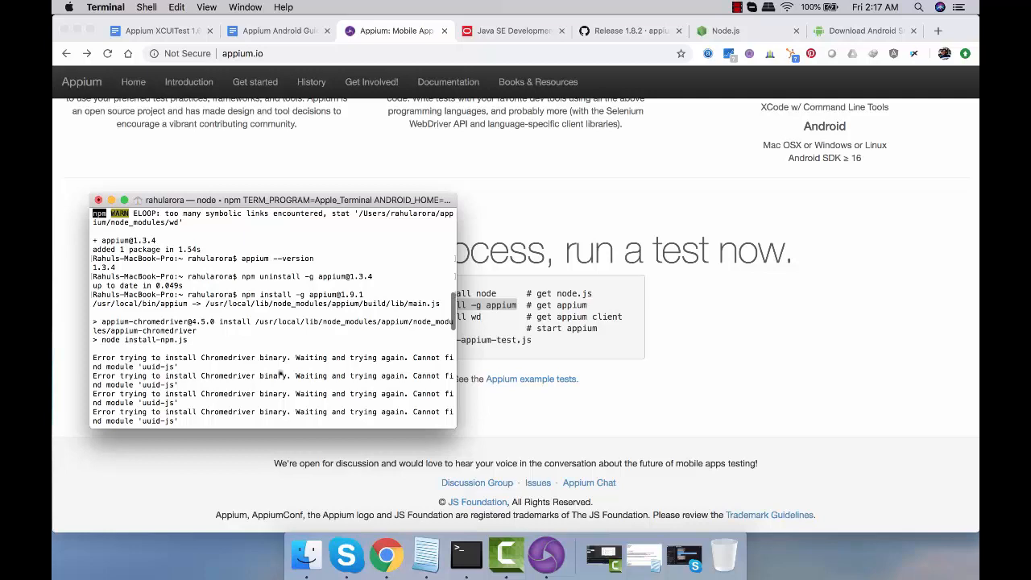
scroll(280, 372, "down", 10)
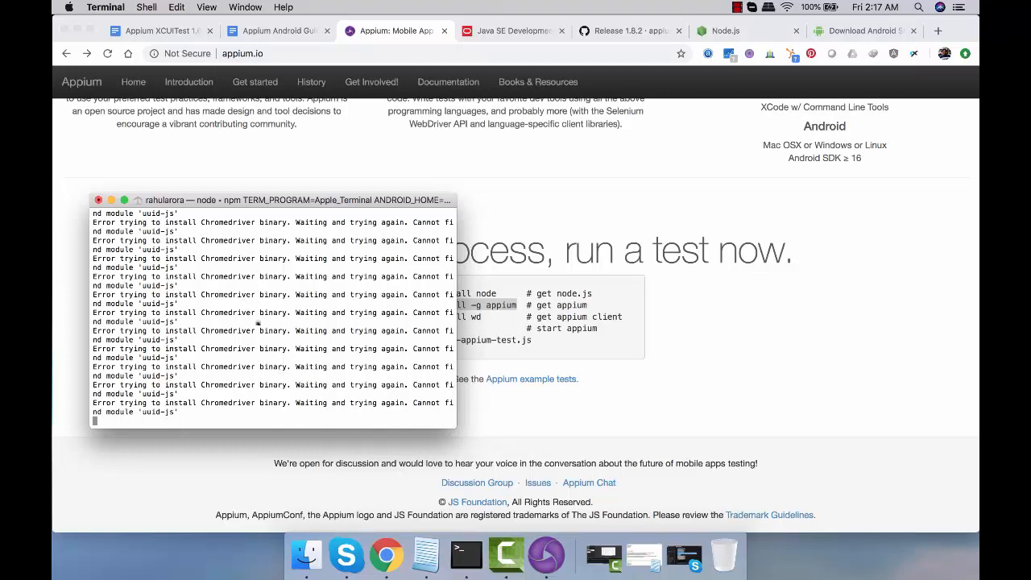
scroll(333, 322, "up", 5)
scroll(334, 322, "up", 4)
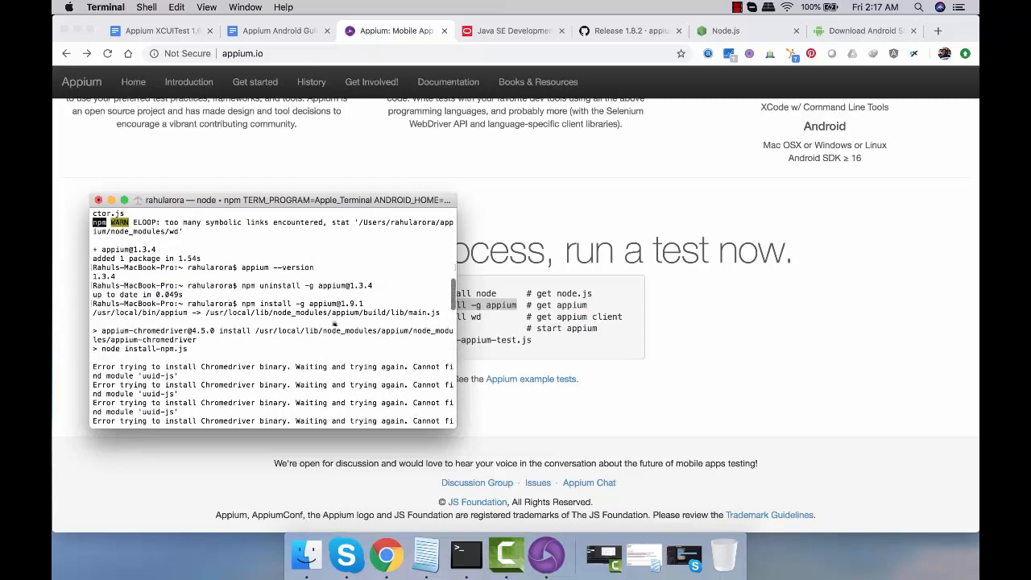
scroll(334, 325, "down", 10)
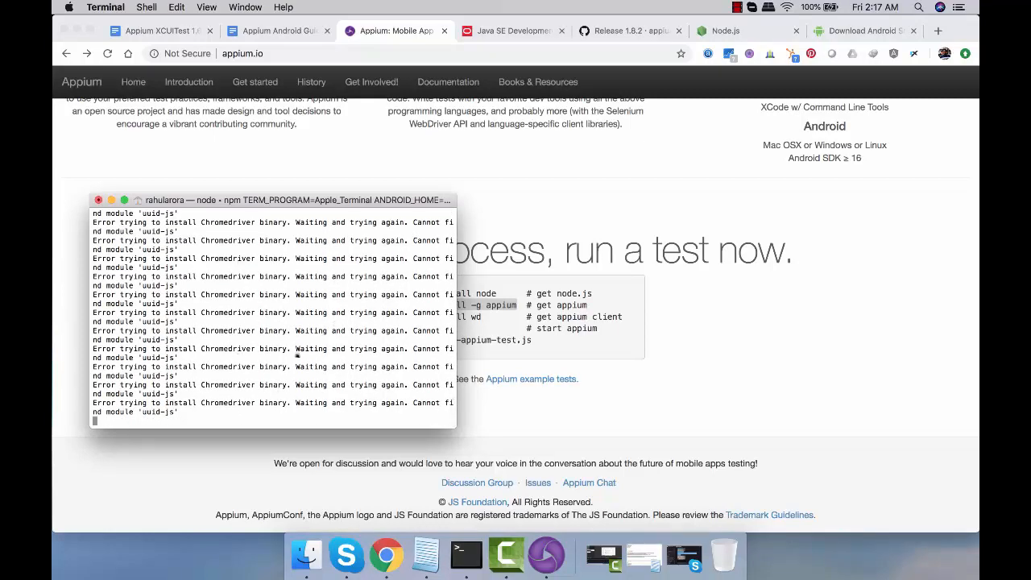
scroll(297, 355, "up", 10)
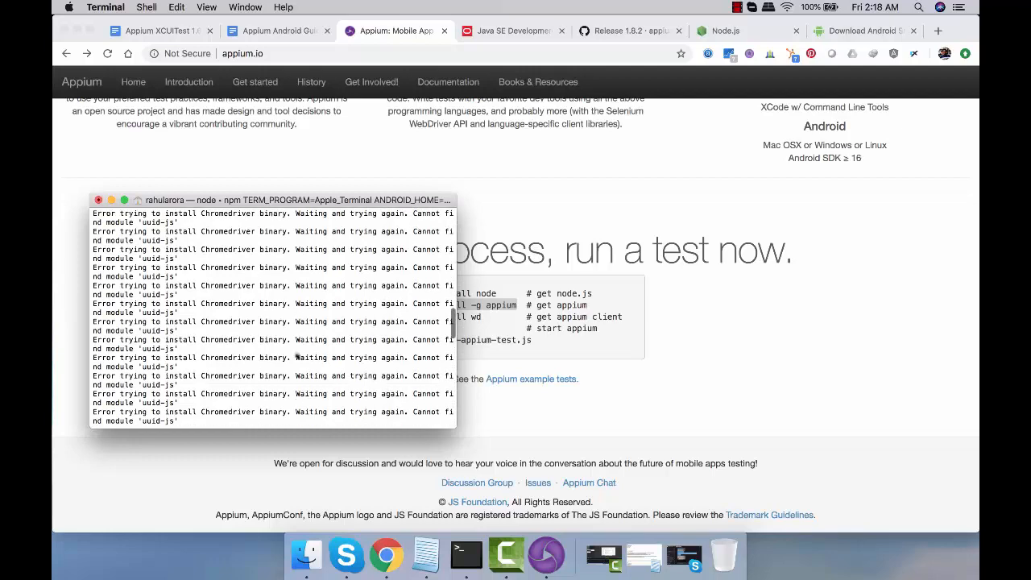
scroll(297, 355, "up", 10)
scroll(297, 355, "down", 8)
scroll(297, 355, "up", 3)
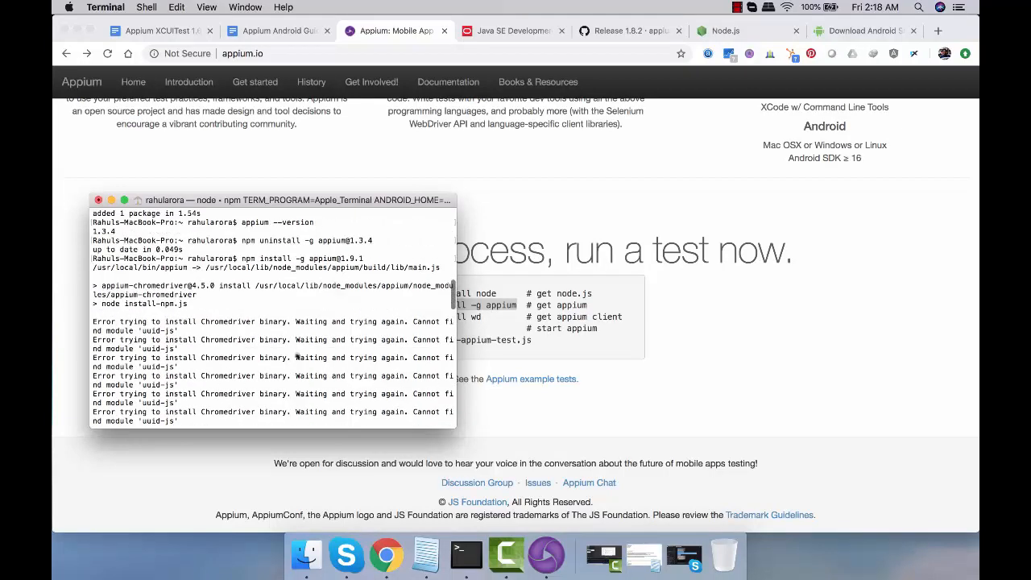